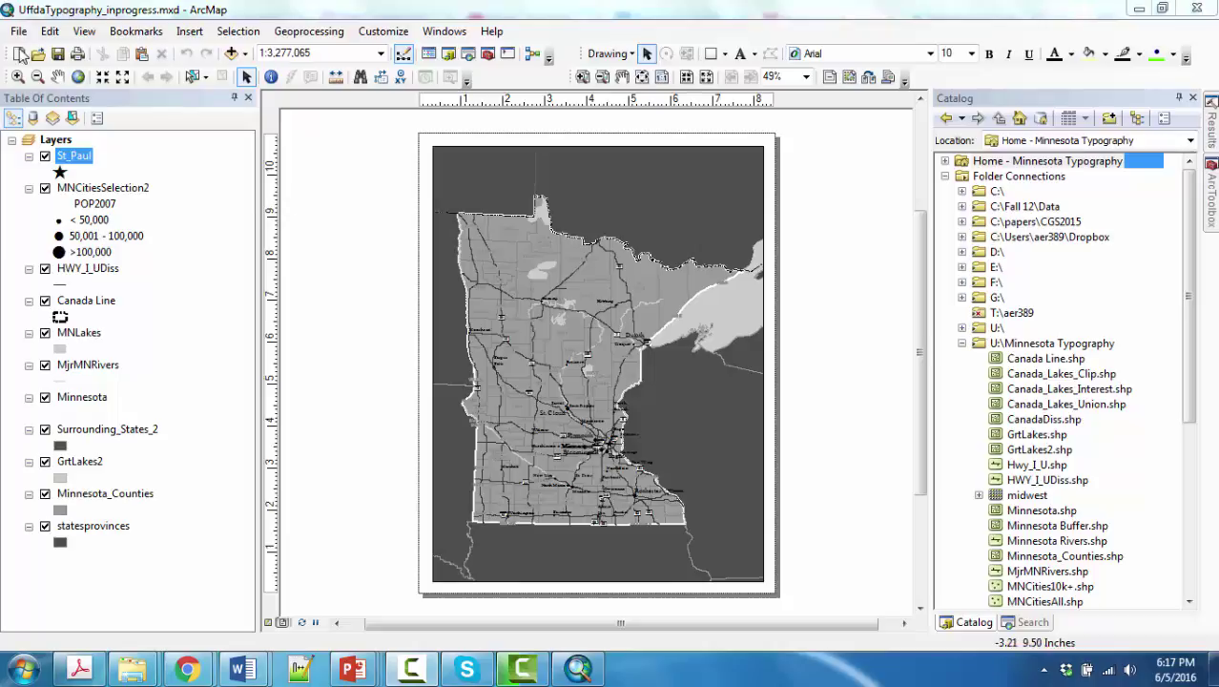
Step: Zoom into southeastern Minnesota and turn off HWY_I_UDiss, MNCitiesSelection2, GrtLakes2, statesprovinces and MNLakes
left_click(581, 80)
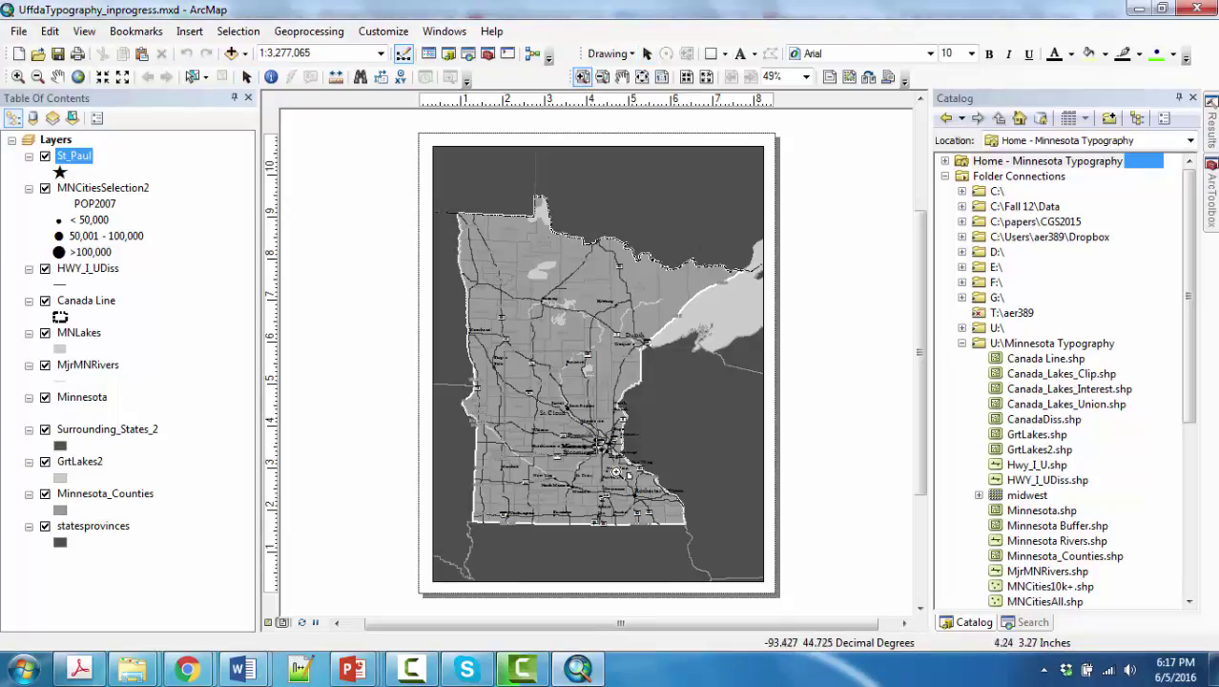
left_click_drag(501, 349, 733, 536)
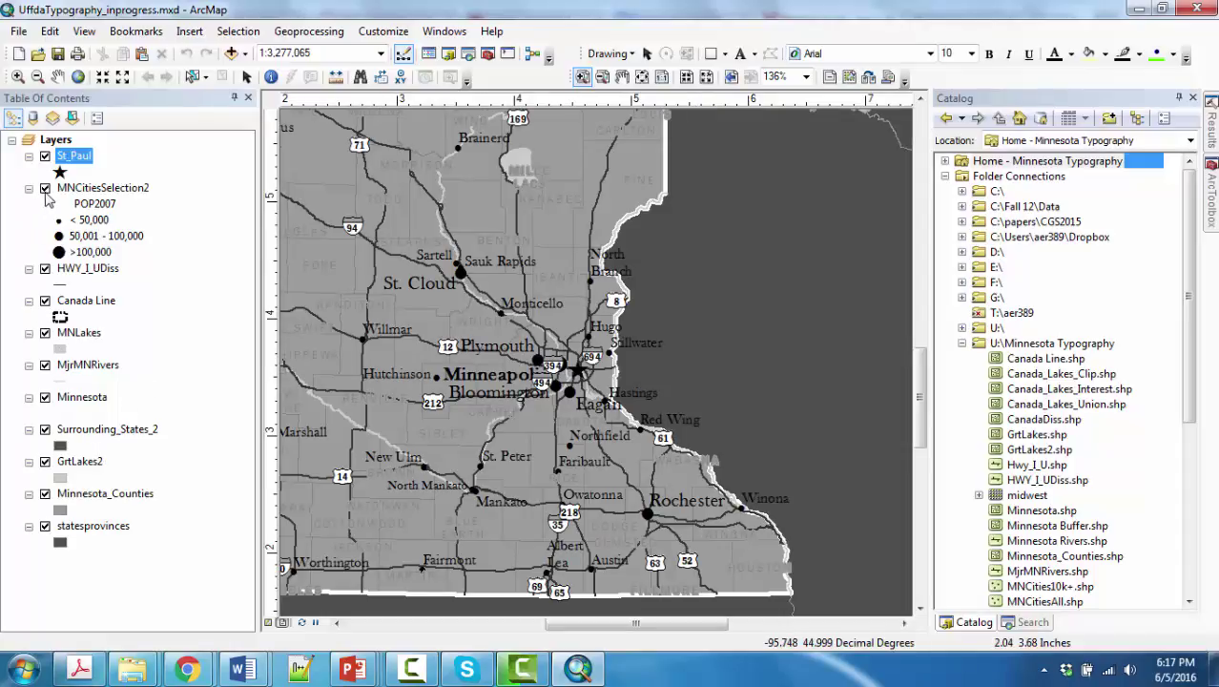
left_click(45, 269)
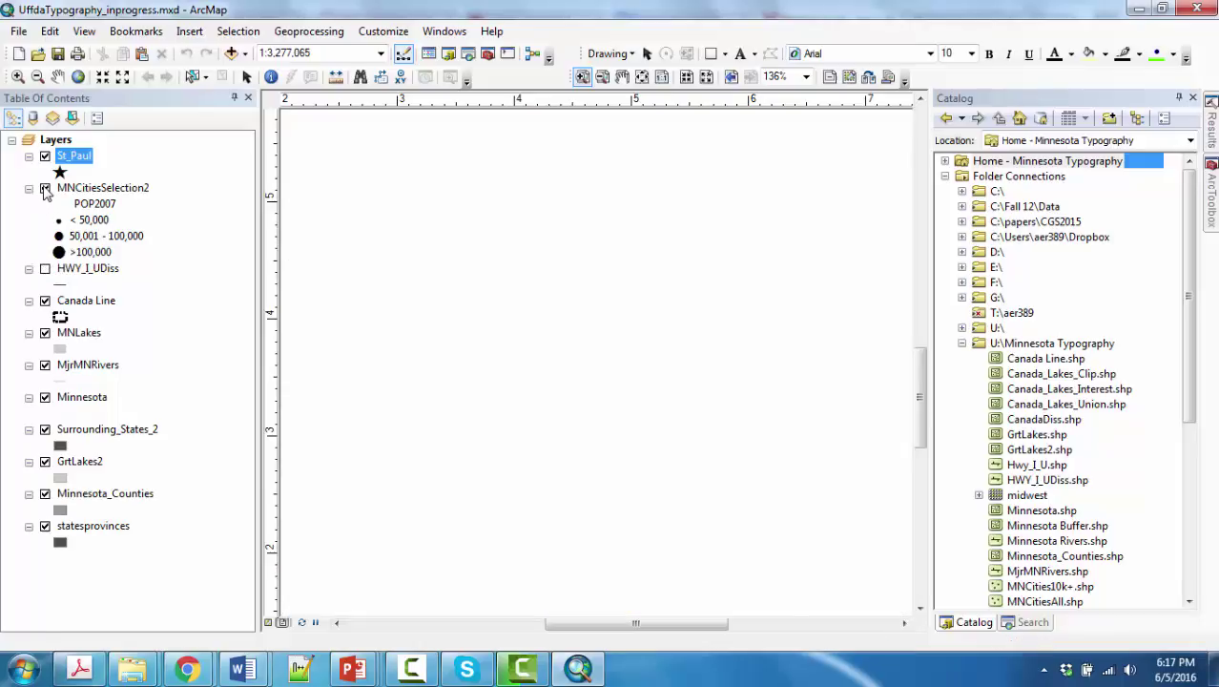
left_click(45, 189)
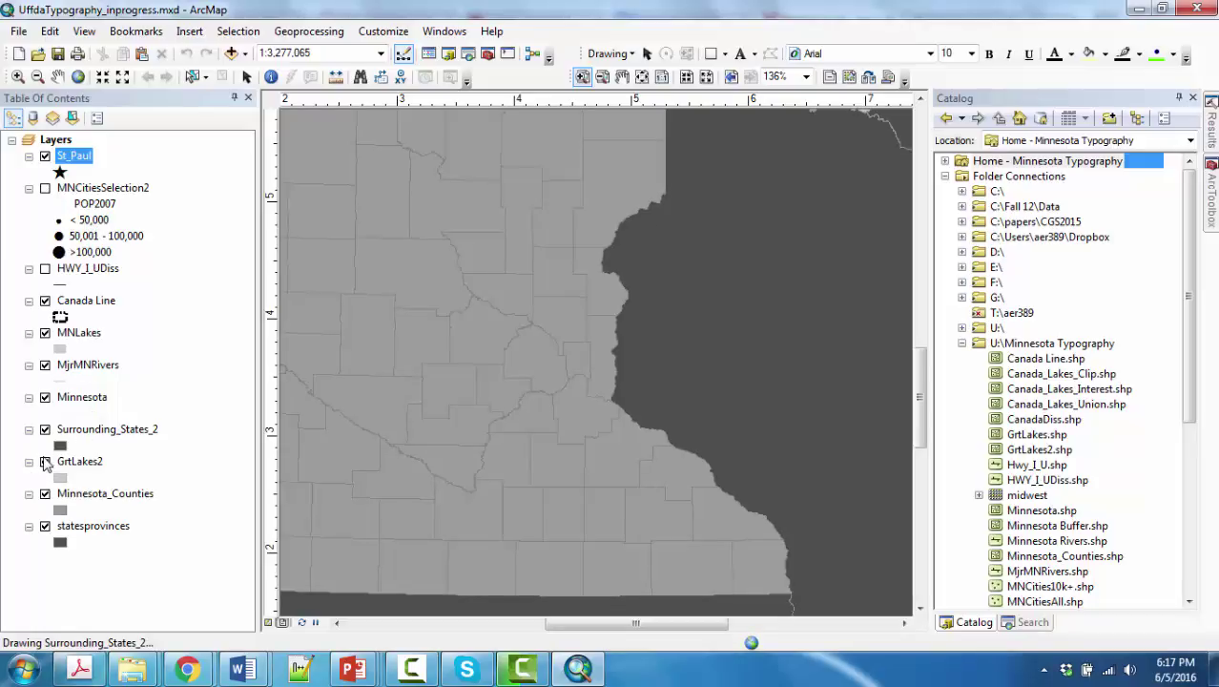
left_click(45, 461)
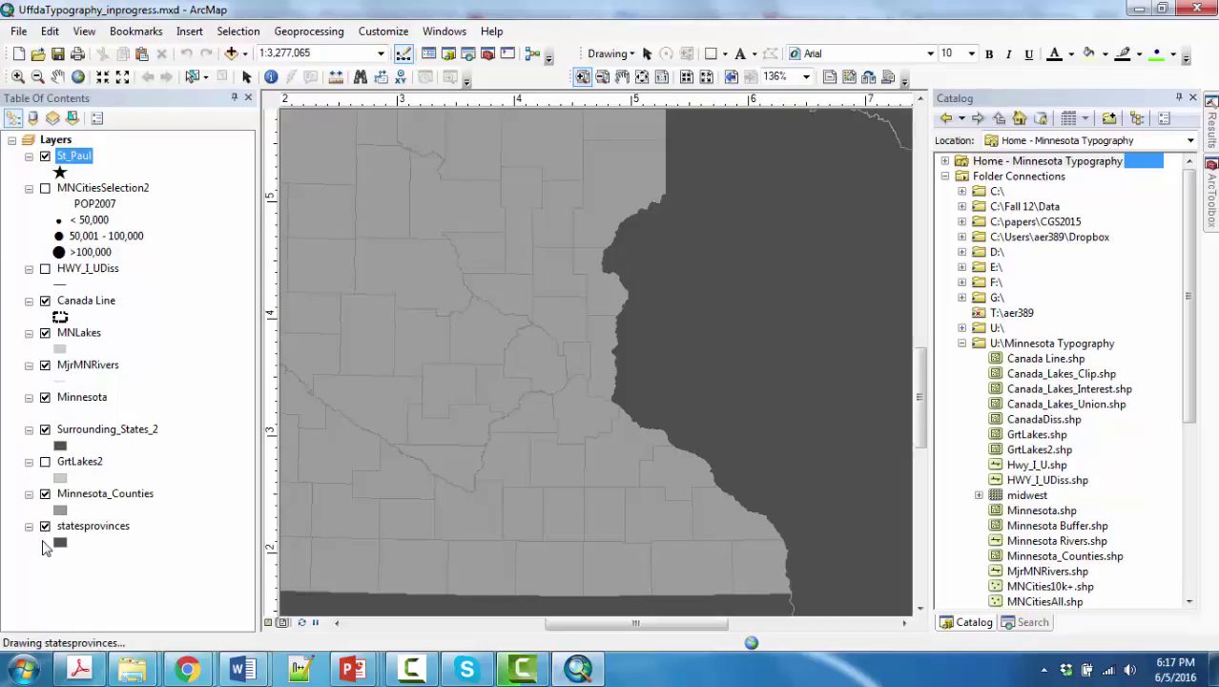
left_click(44, 525)
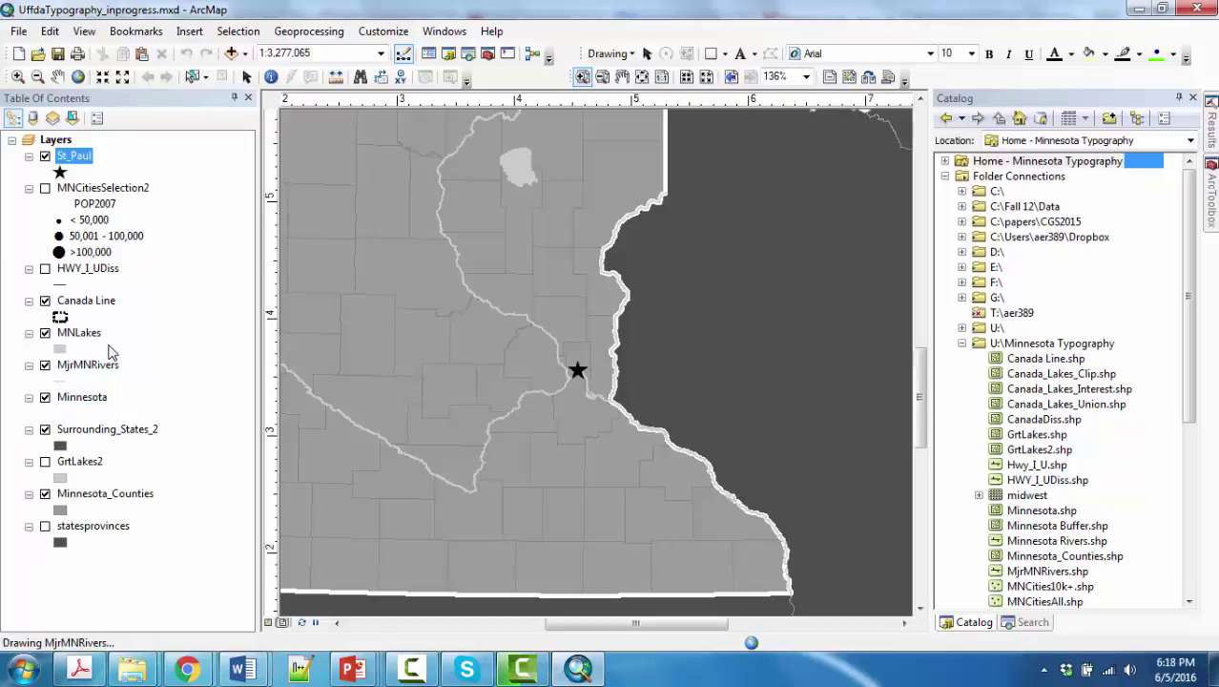
left_click(45, 333)
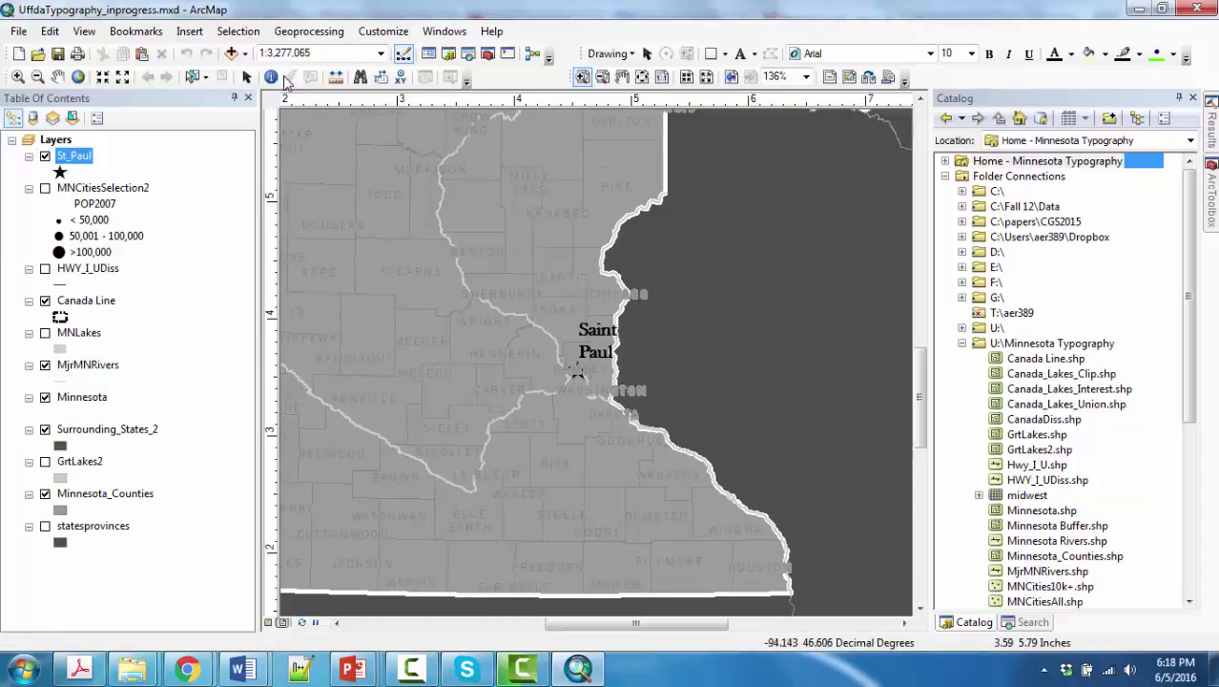
Step: Identify the eastern border river as the Mississippi, then zoom out slightly around Saint Paul
left_click(273, 77)
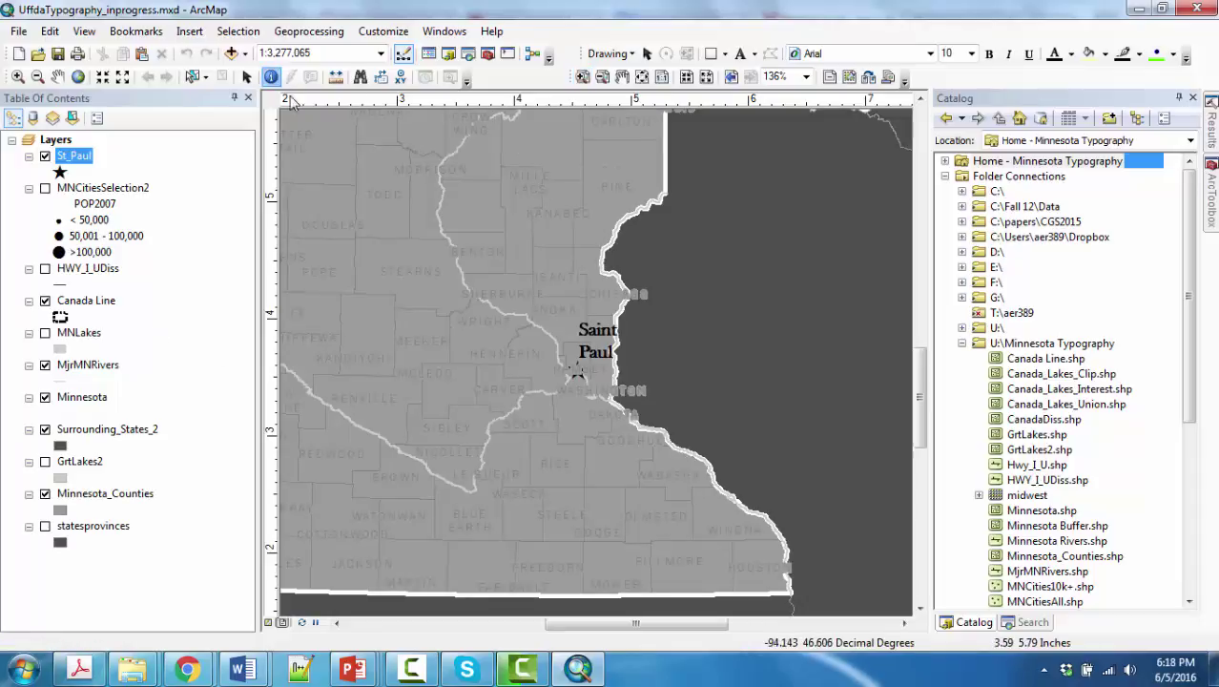
left_click(702, 460)
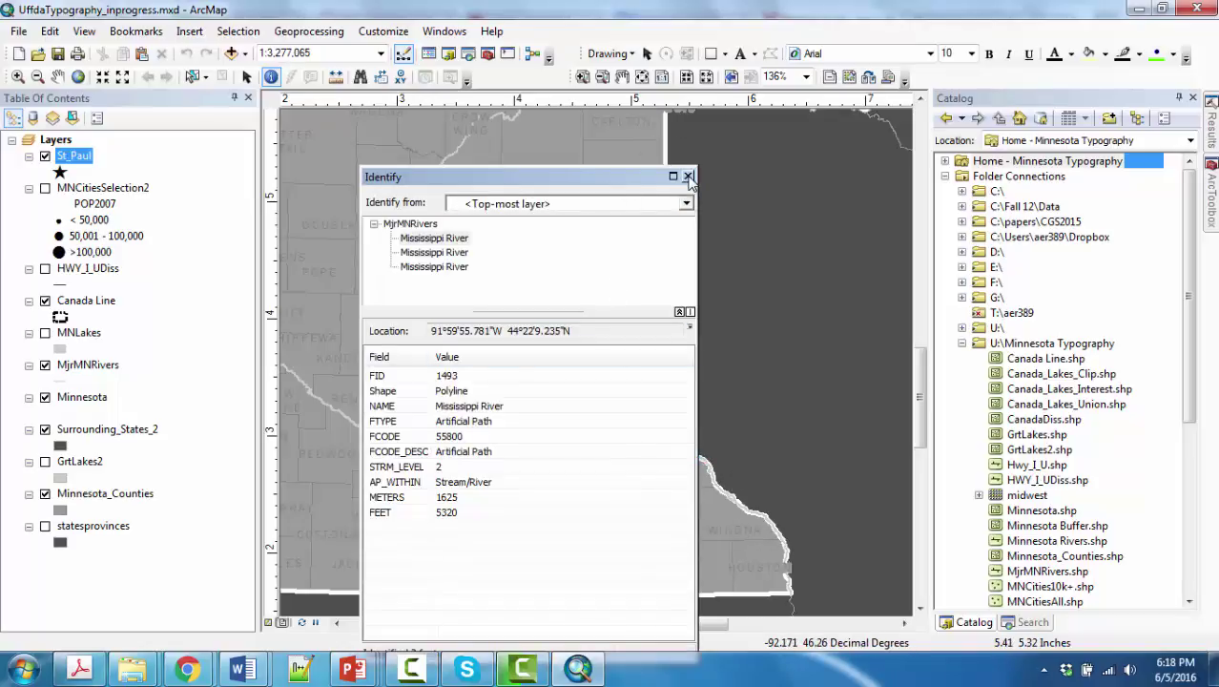
left_click(689, 177)
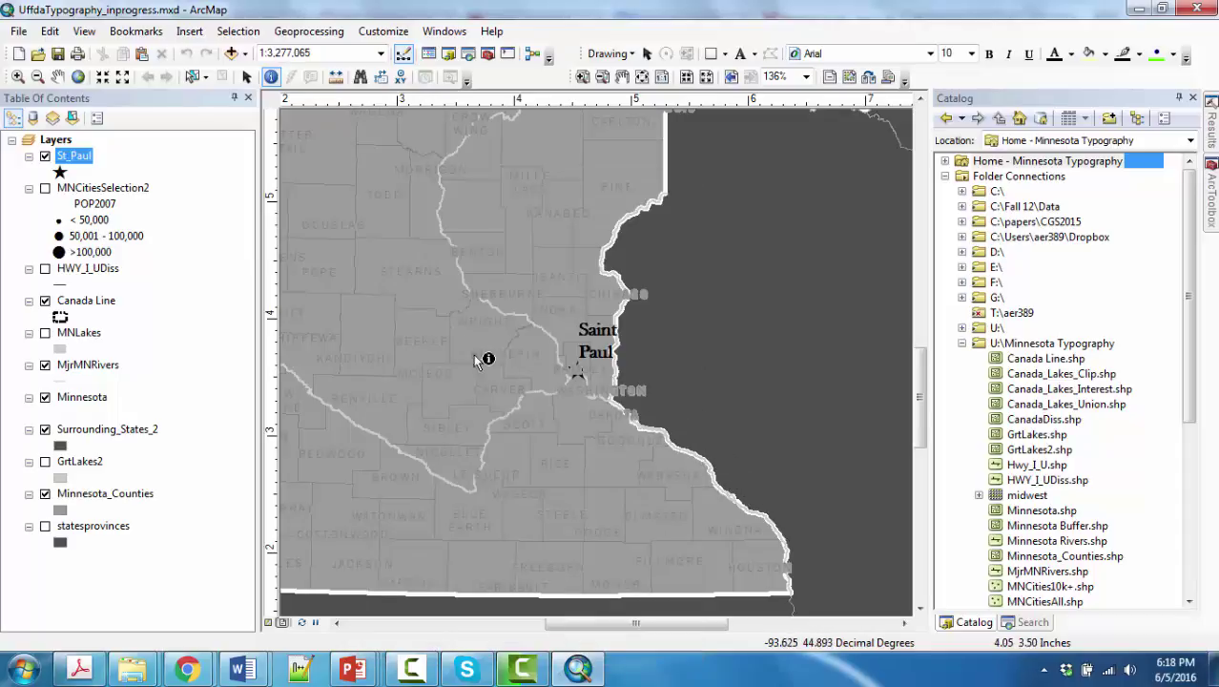
scroll(442, 316, "up", 1)
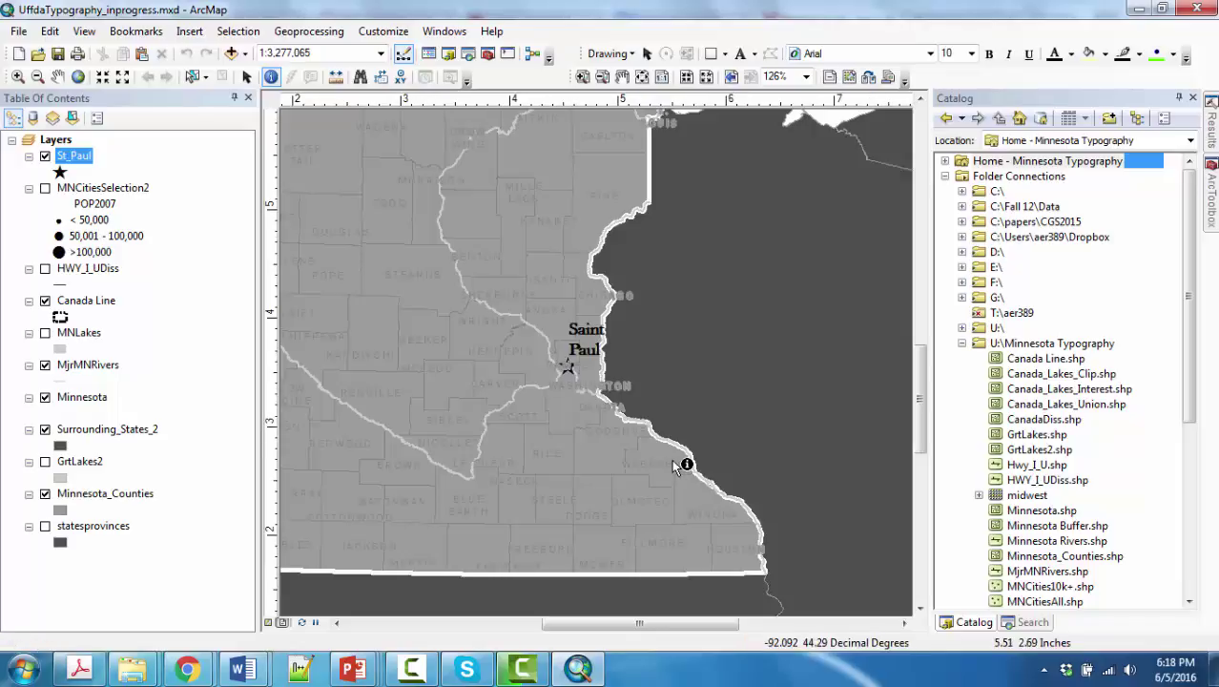
Step: Zoom in with a box on the river southeast of Saint Paul
left_click(583, 79)
left_click_drag(798, 576, 816, 591)
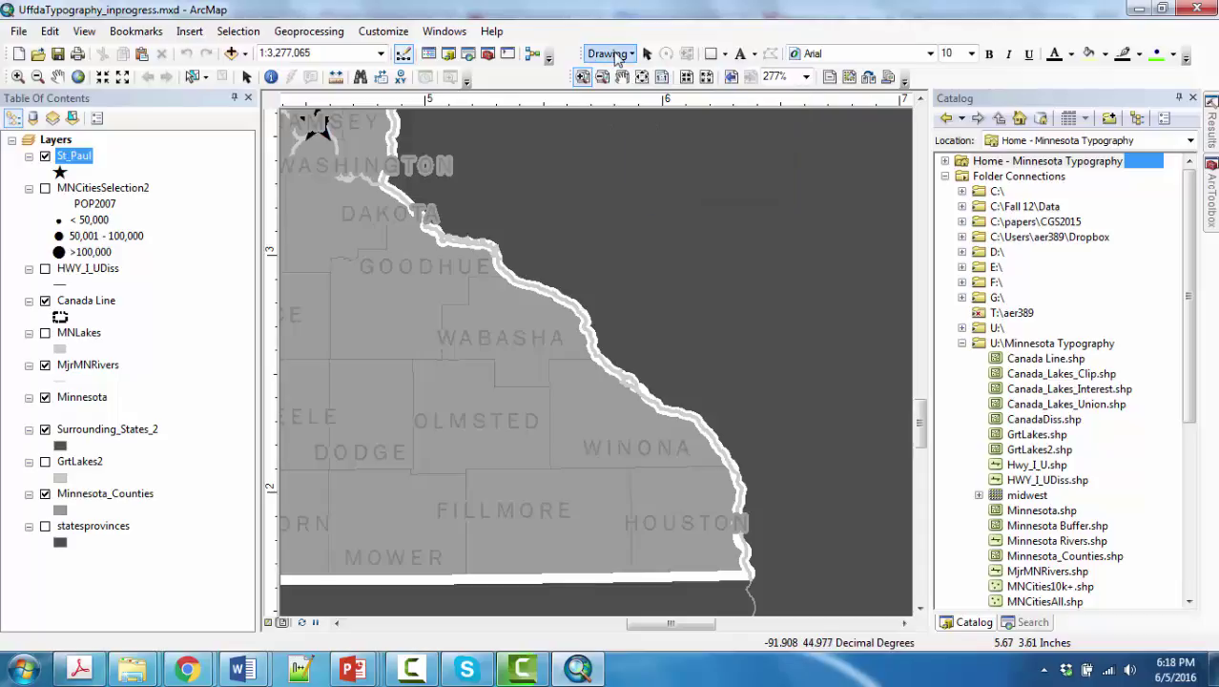
Step: Choose Splined Text from the Draw toolbar's text drawing options
right_click(539, 77)
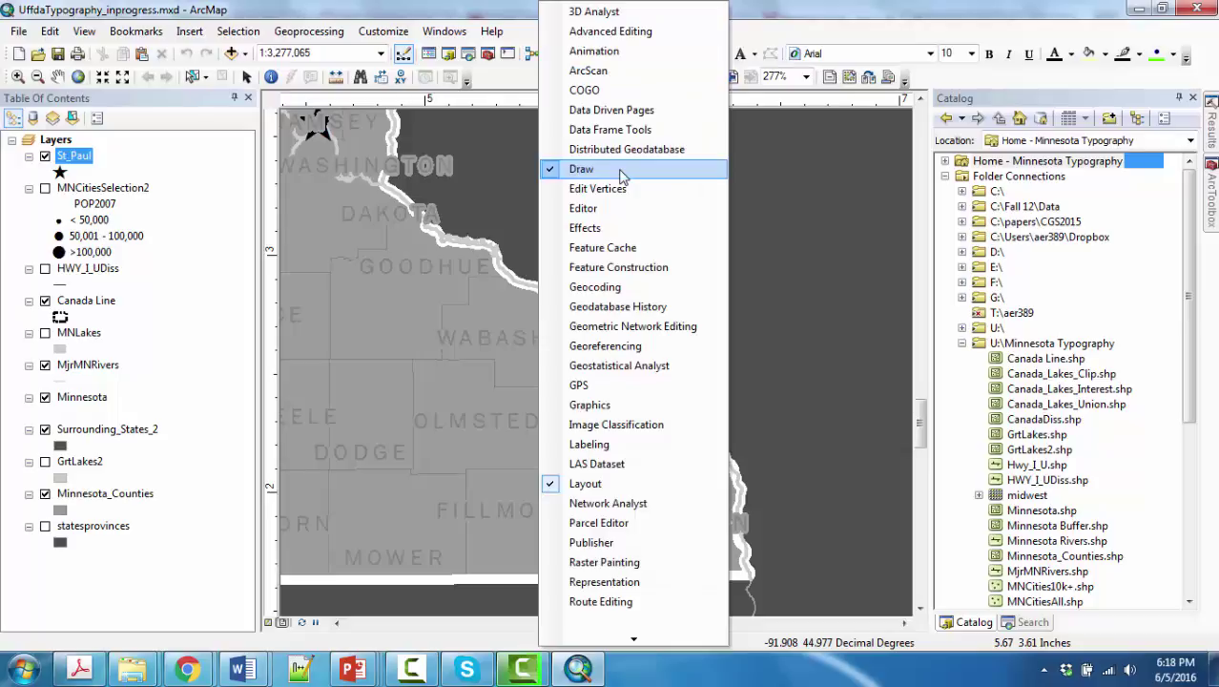
left_click(812, 48)
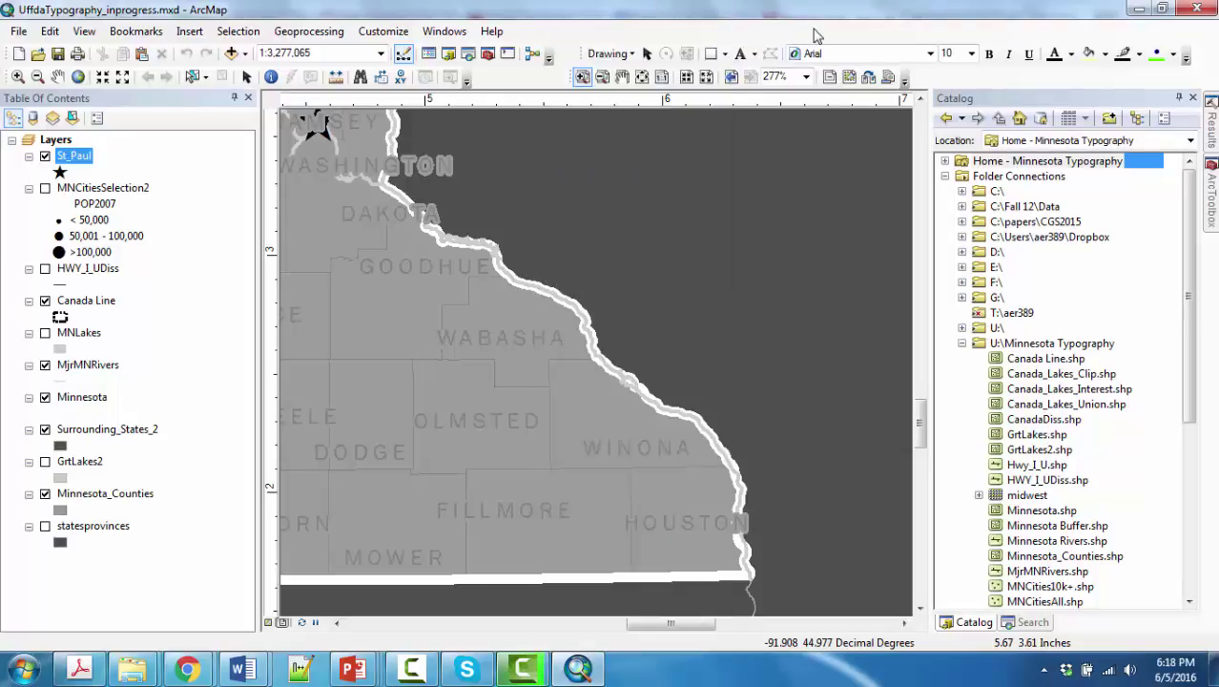
left_click(755, 54)
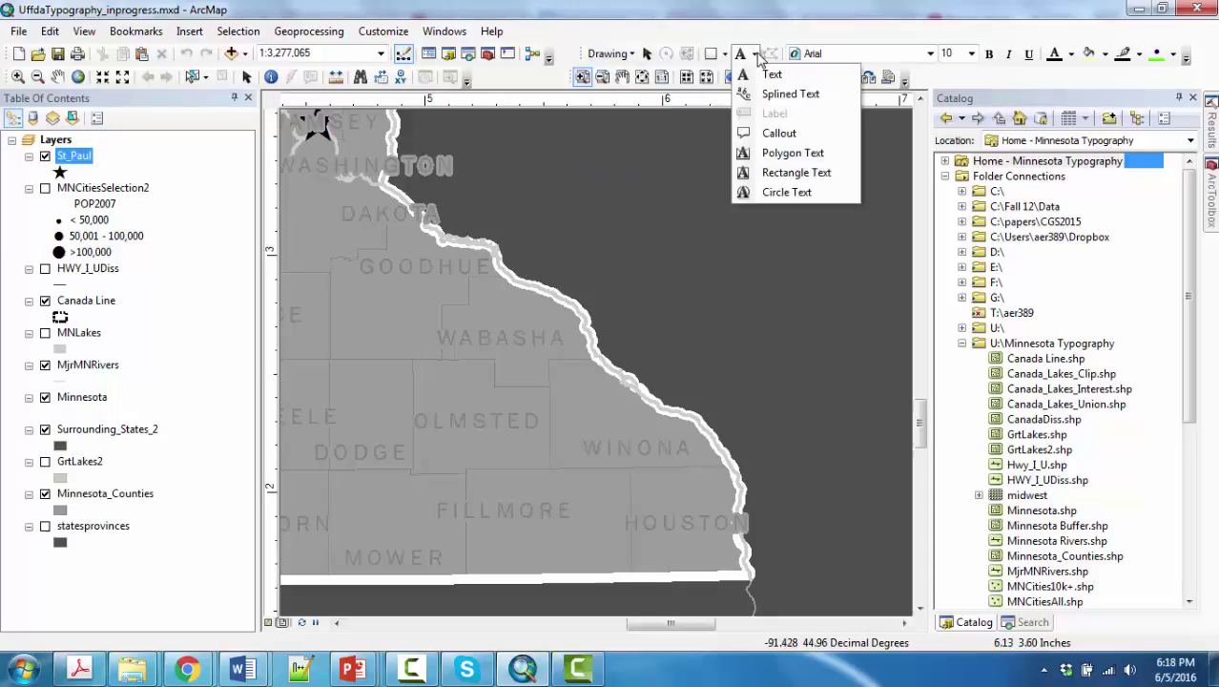
left_click(790, 94)
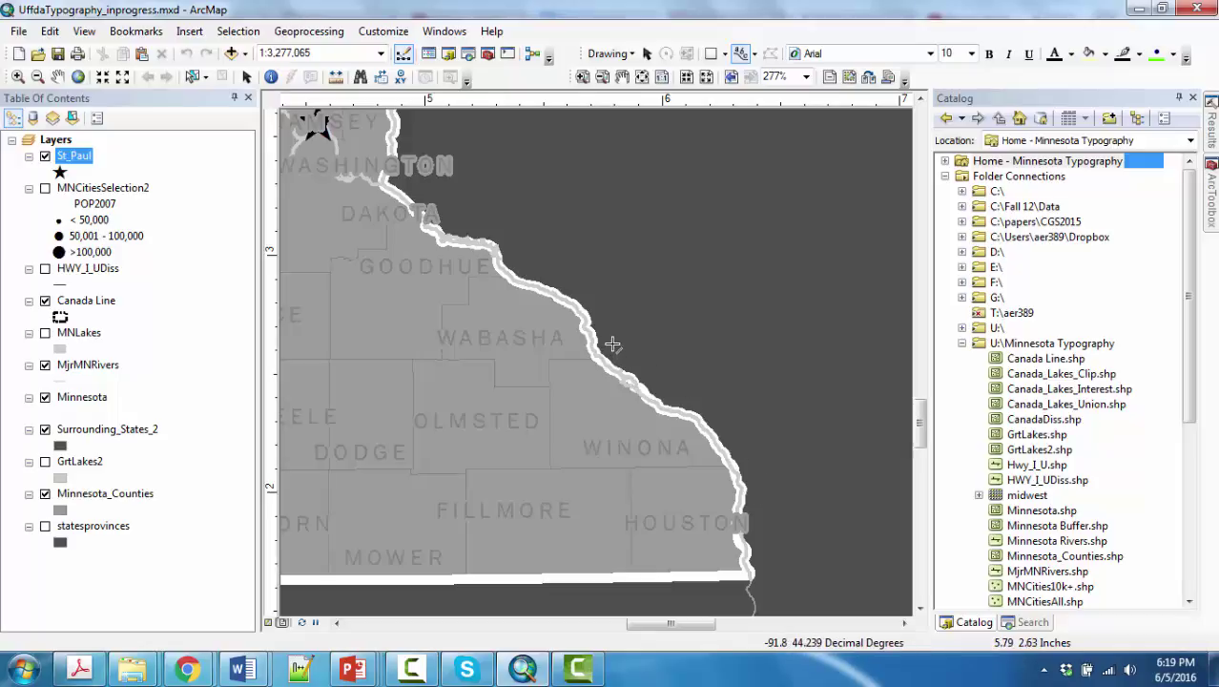
Step: Trace a curved text path along the river from near Wabasha down past Winona
left_click(612, 344)
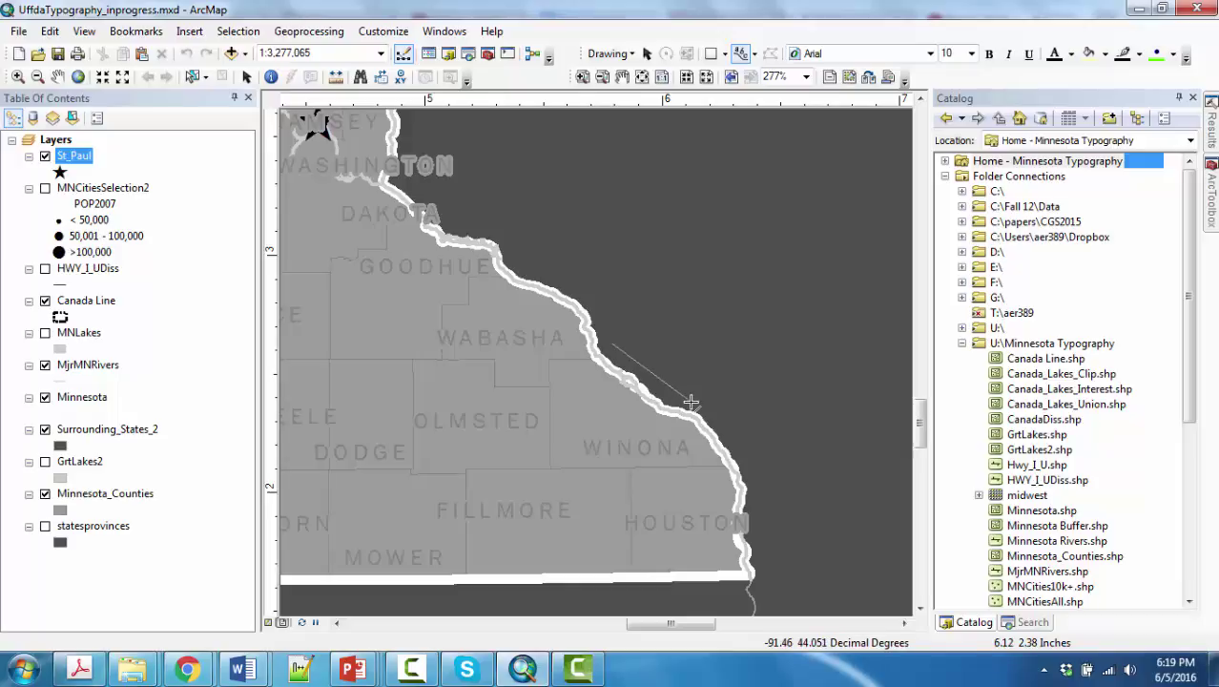
left_click(691, 402)
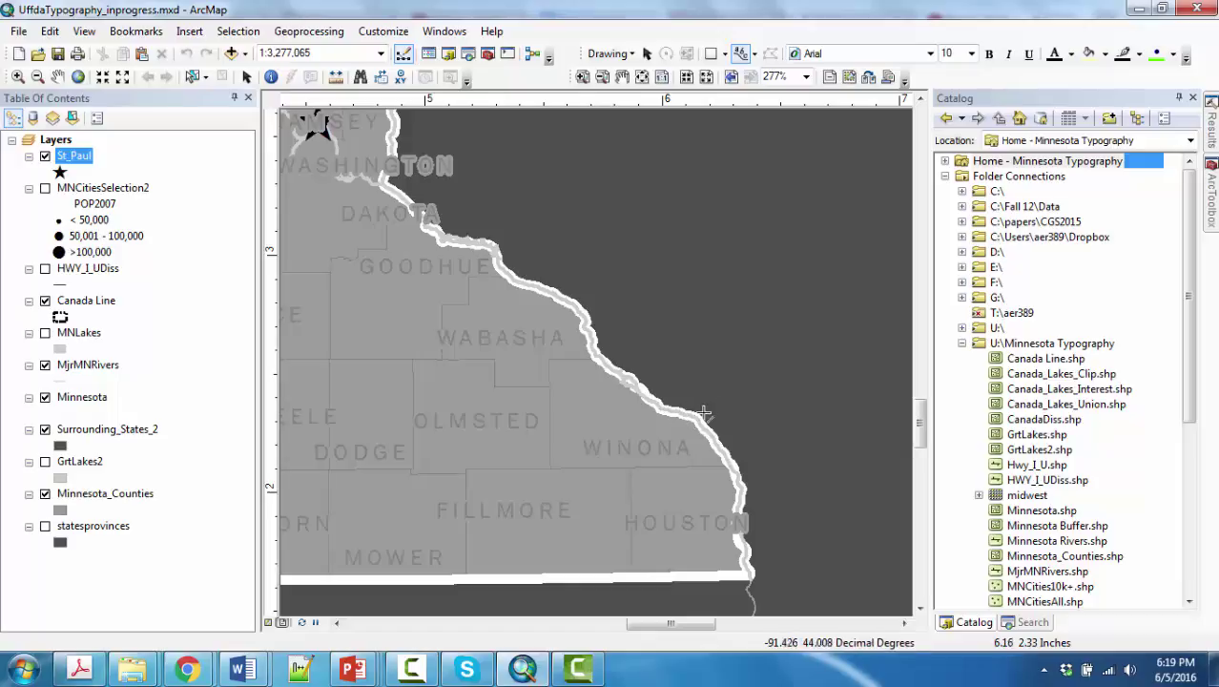
double_click(690, 416)
double_click(758, 488)
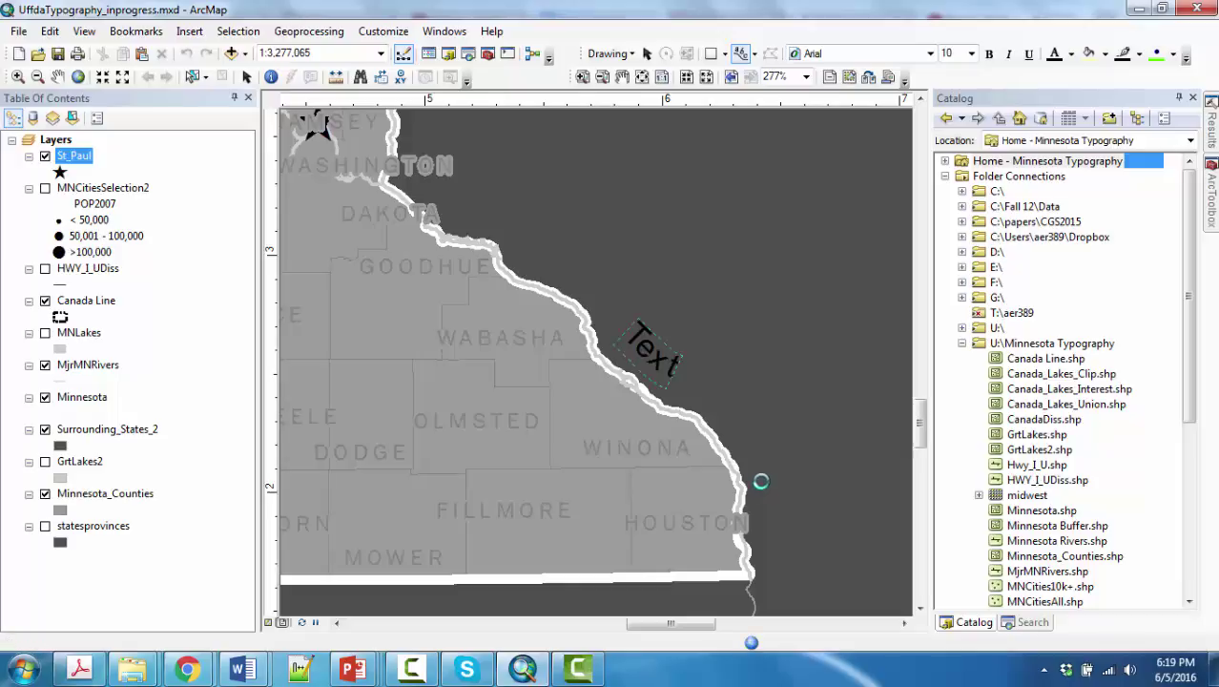
Step: Change the label text to 'Mississippi R.' and nudge it closer to the river bank
left_click(654, 345)
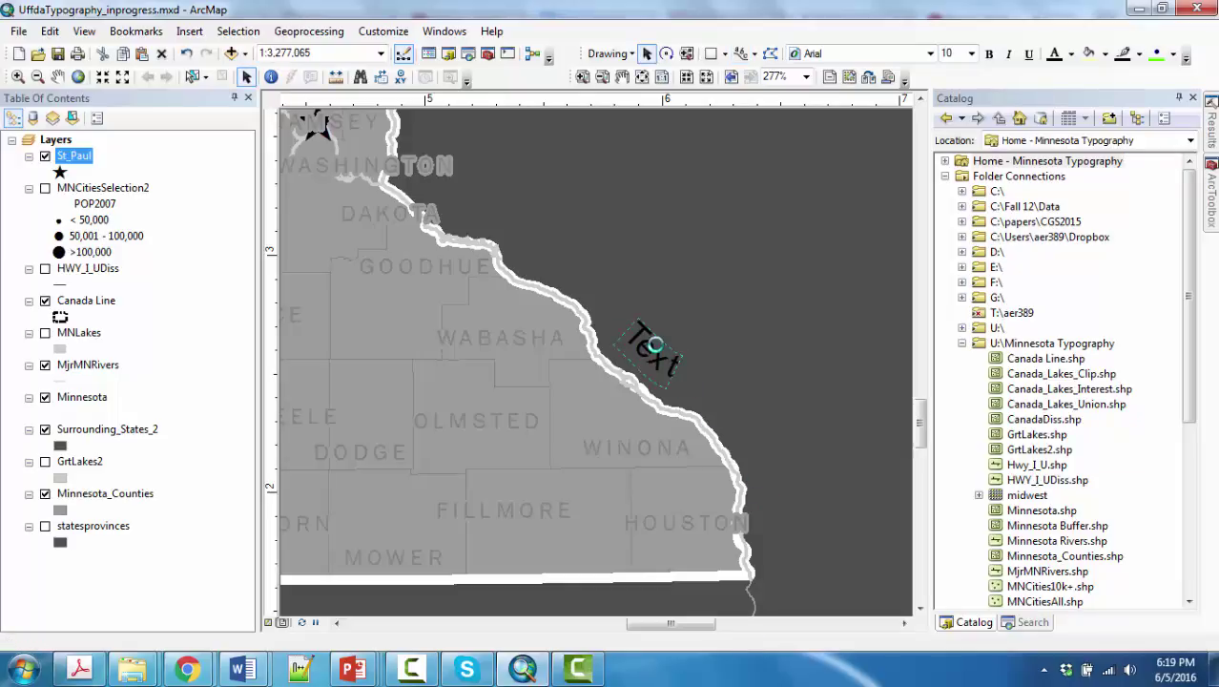
type("Mississ")
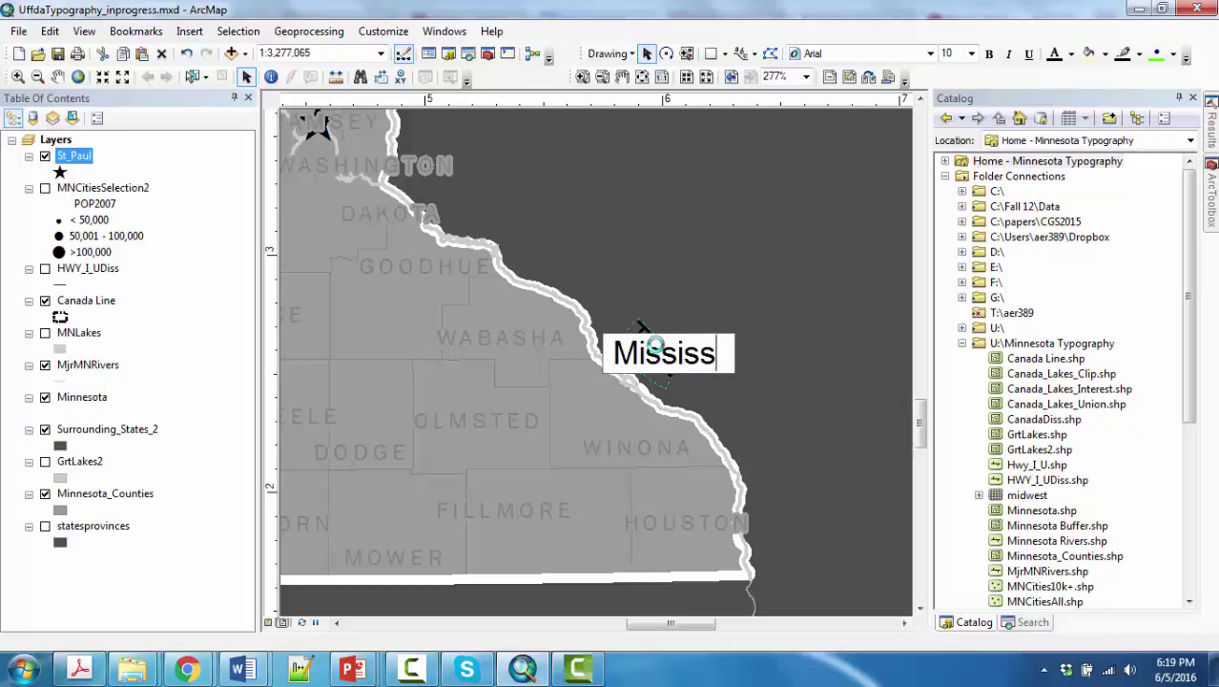
type("ippi R.")
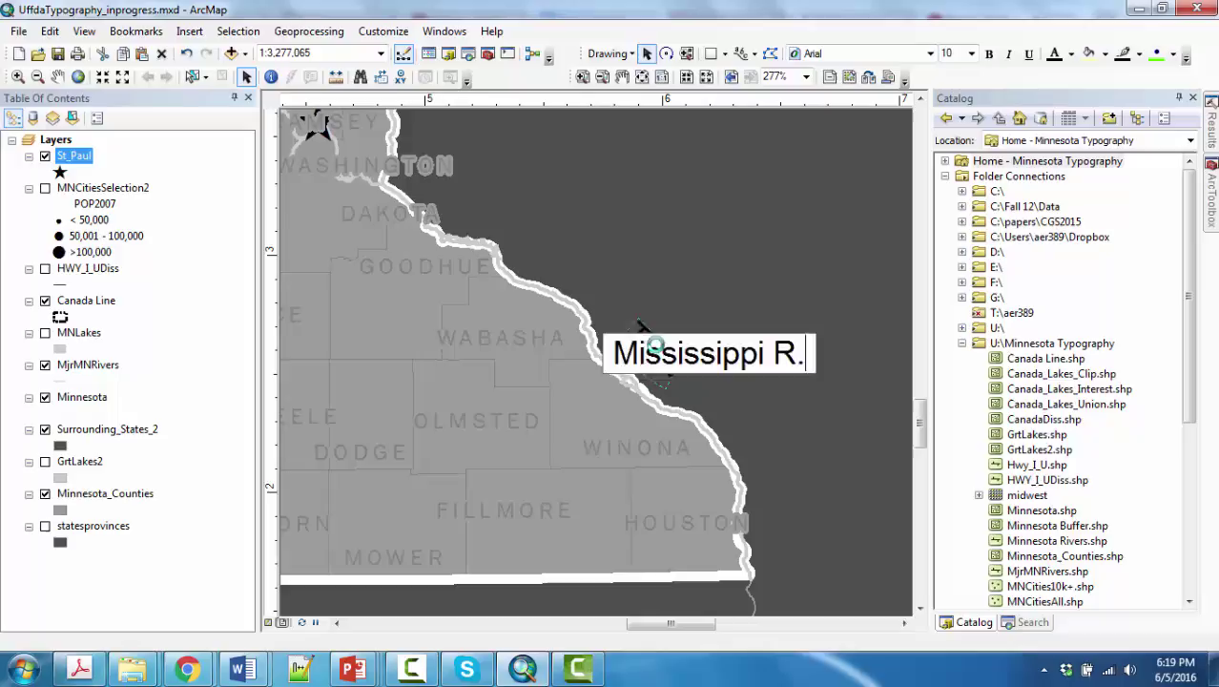
key("Return")
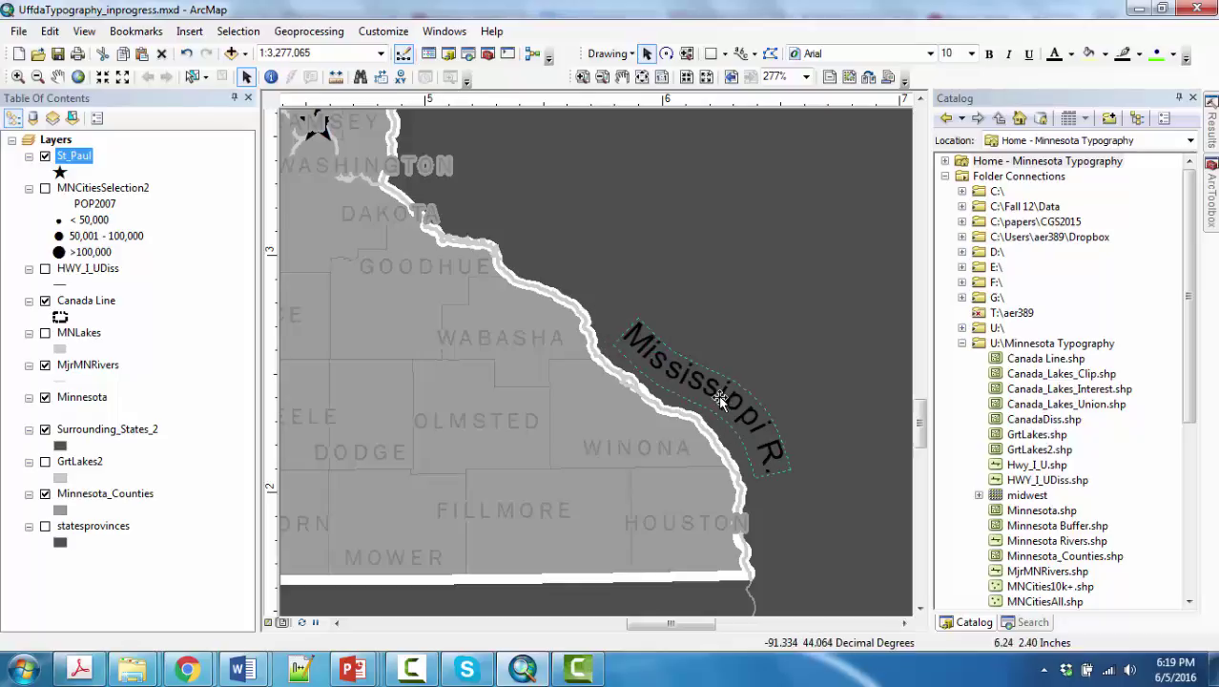
left_click_drag(720, 398, 703, 397)
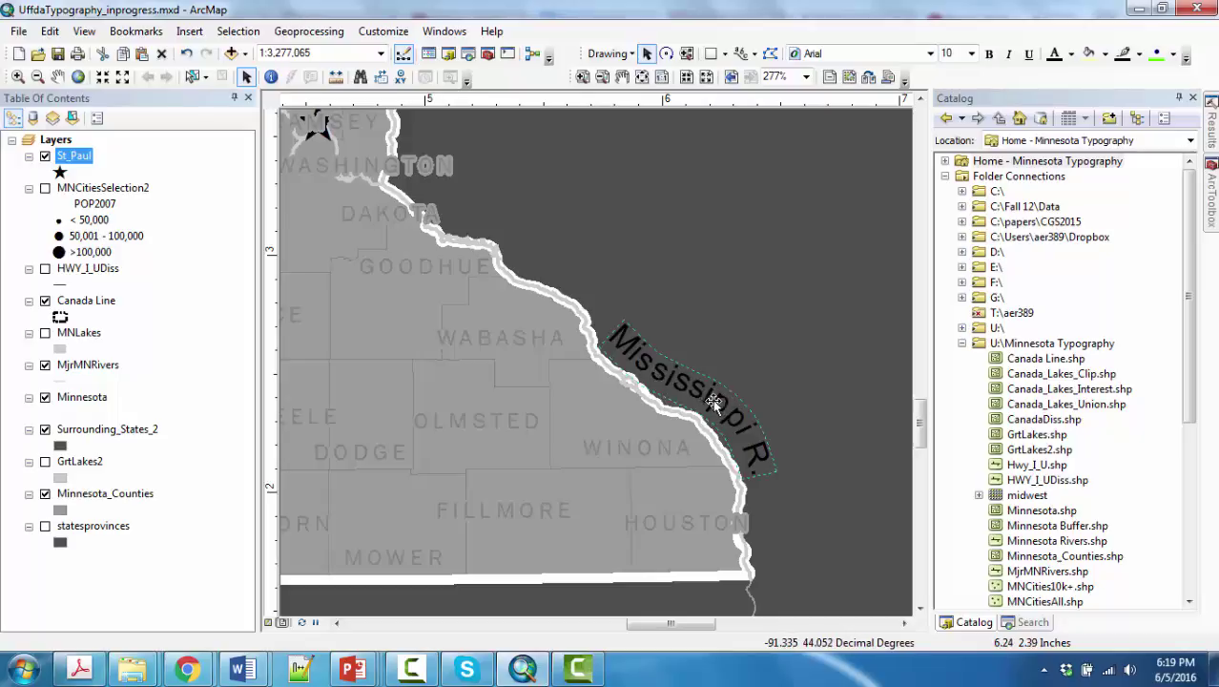
left_click(705, 399)
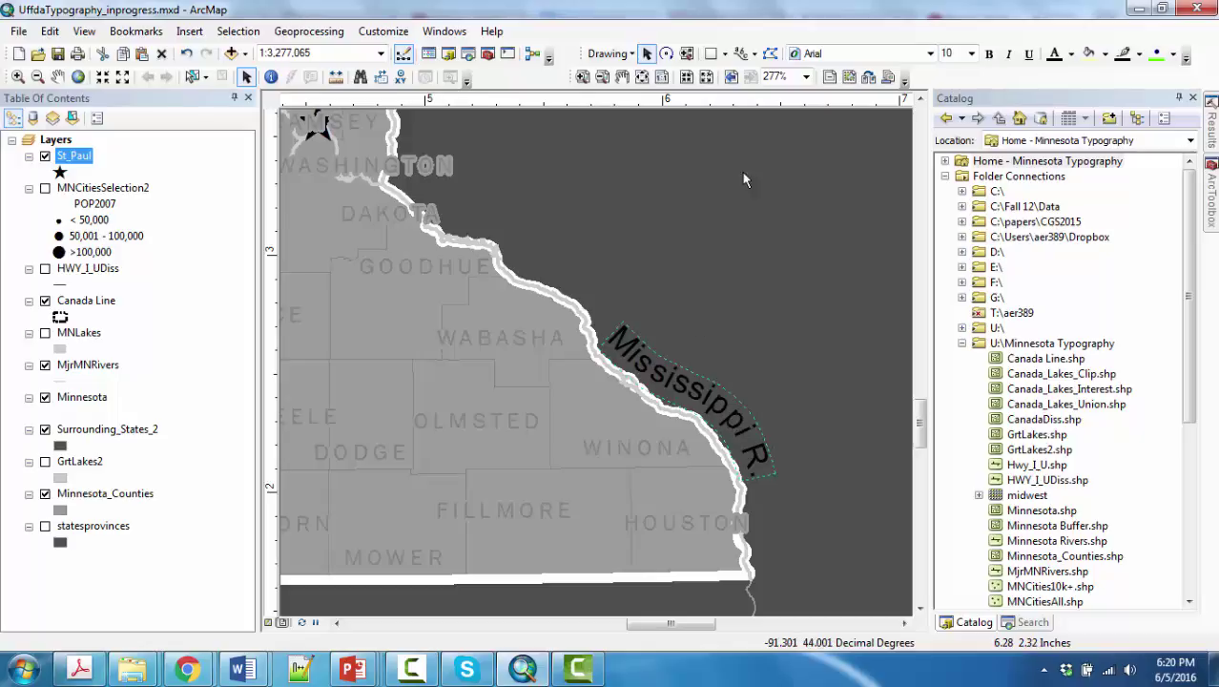
Step: Make the label italic and set its font to Baskerville Old Face
left_click(1008, 53)
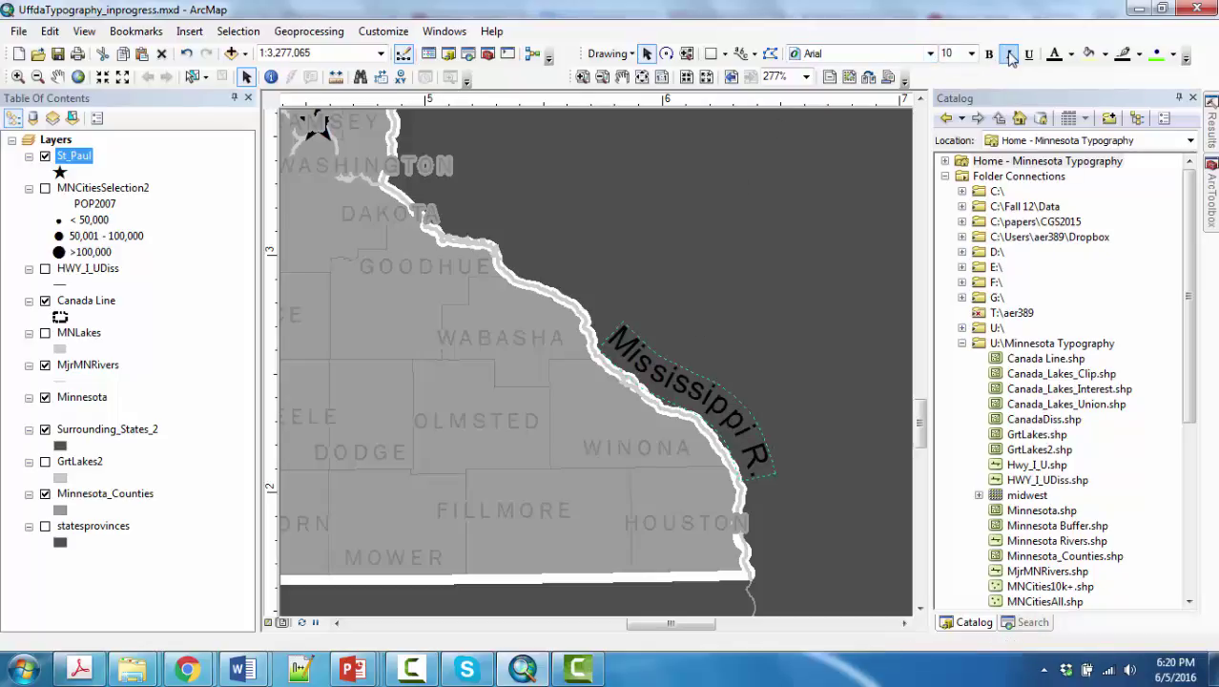
left_click(930, 53)
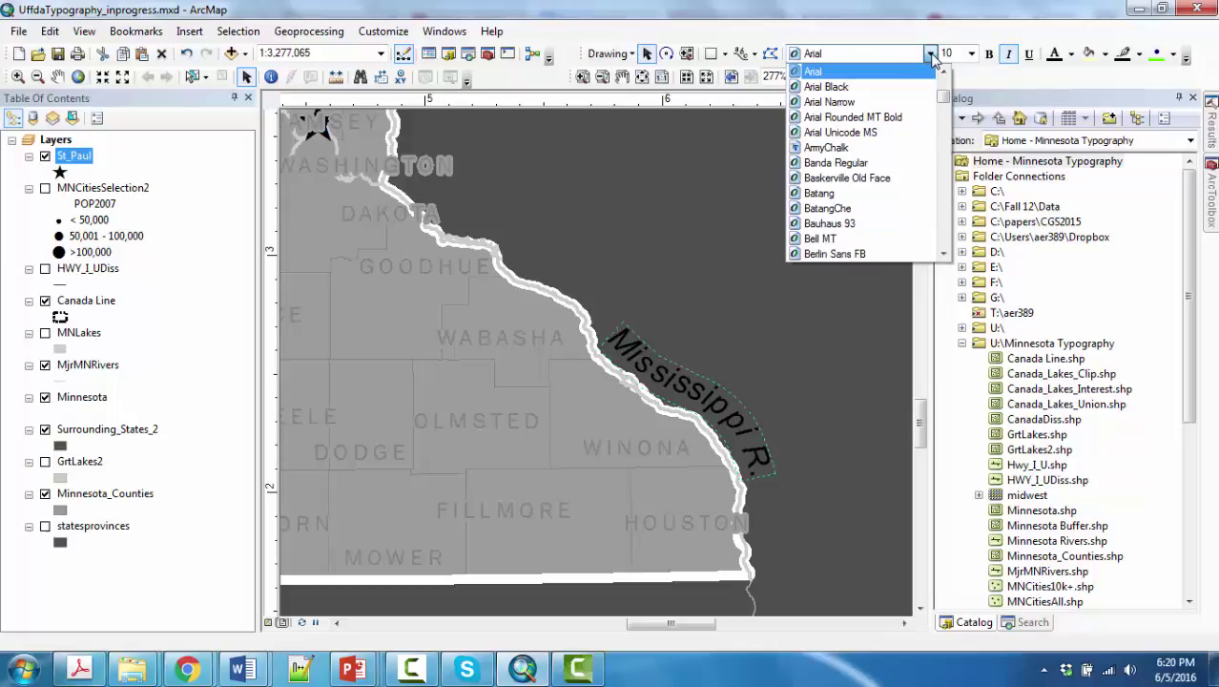
left_click(858, 178)
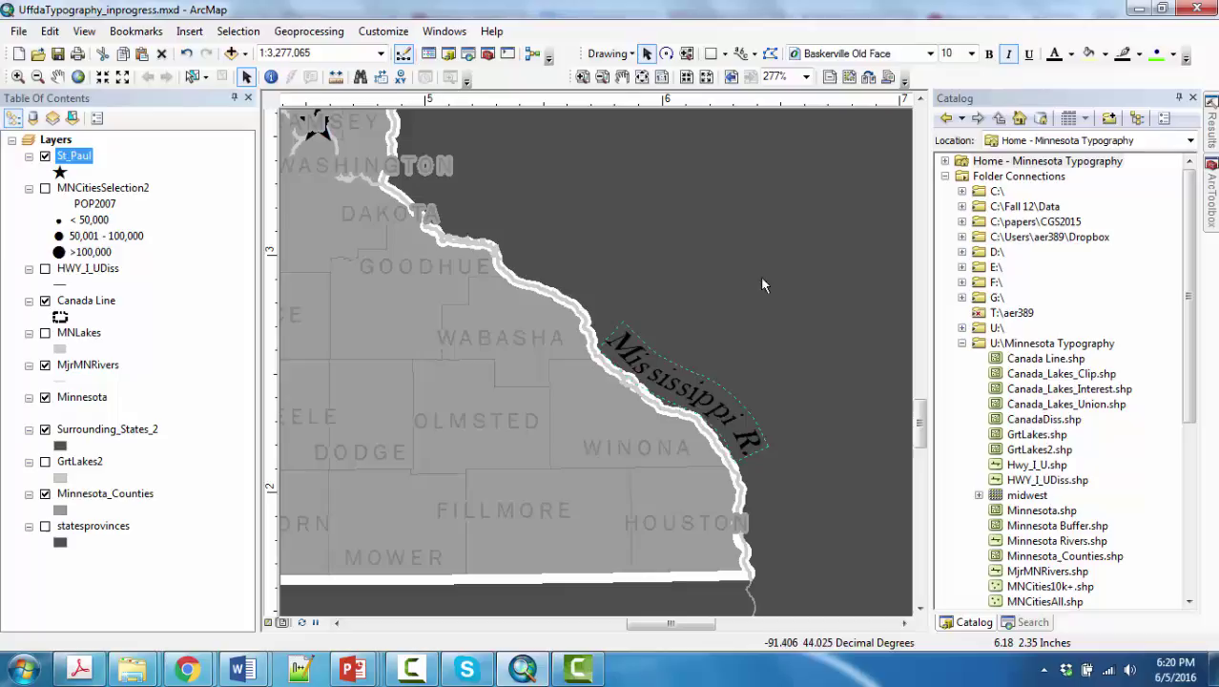
Step: Set the label's font colour to Gray 10%
left_click(1071, 55)
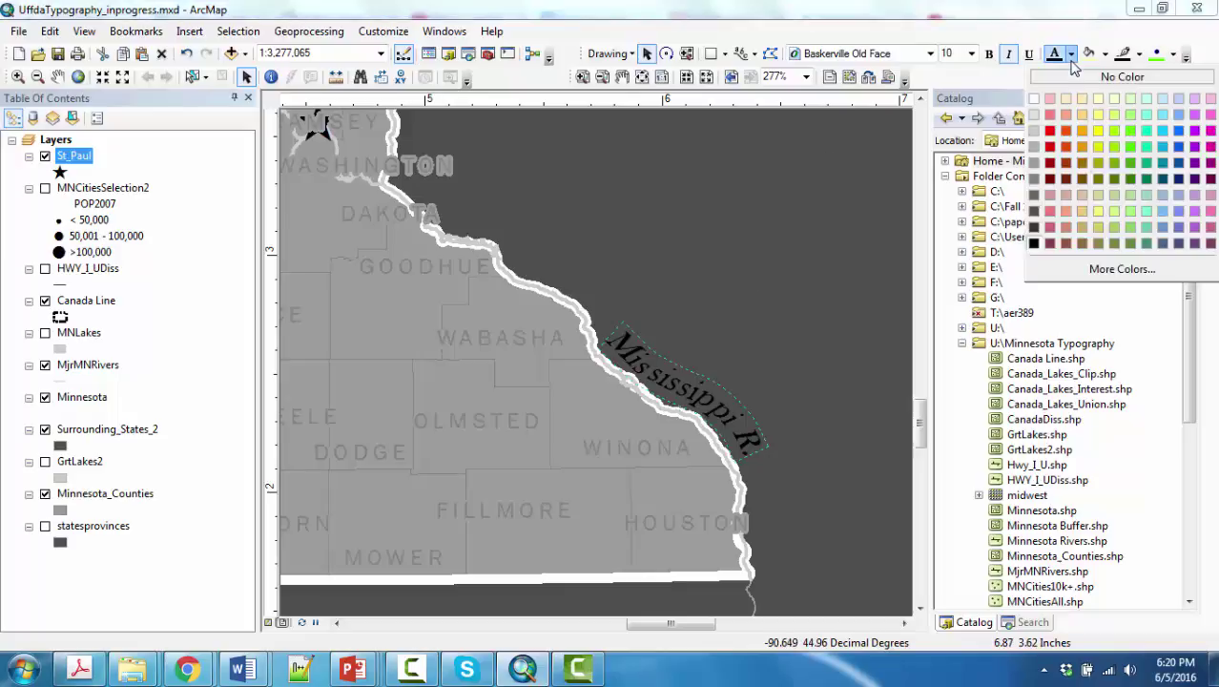
left_click(1035, 118)
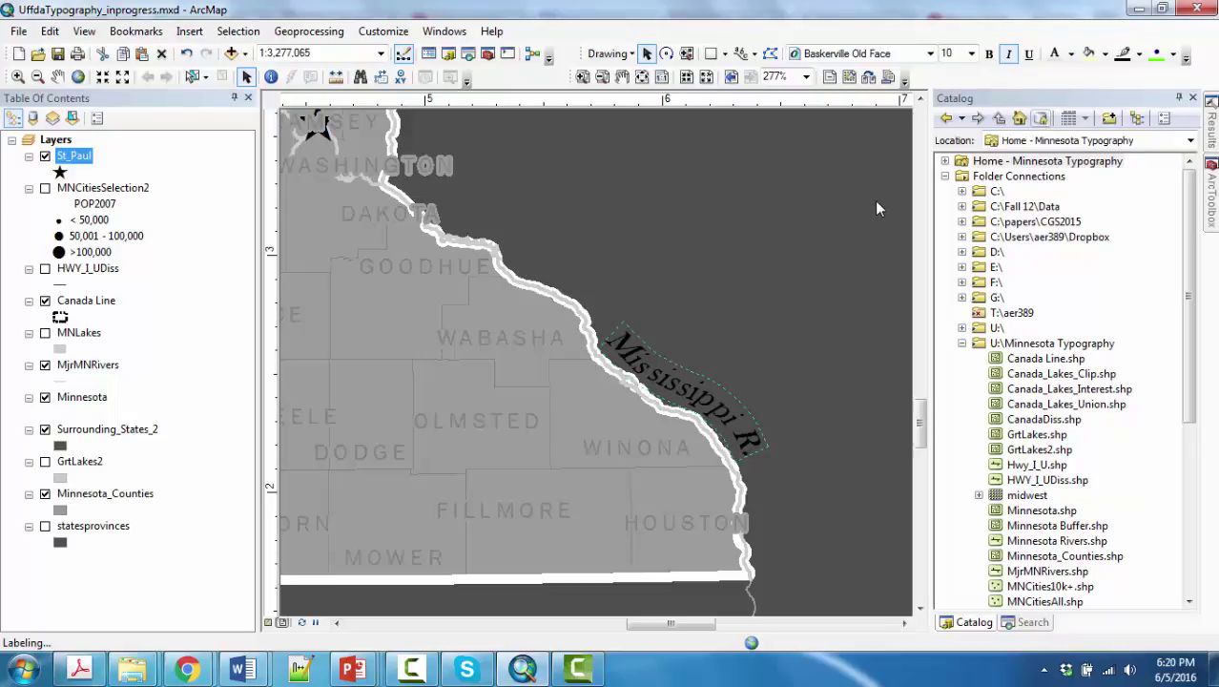
left_click(1056, 55)
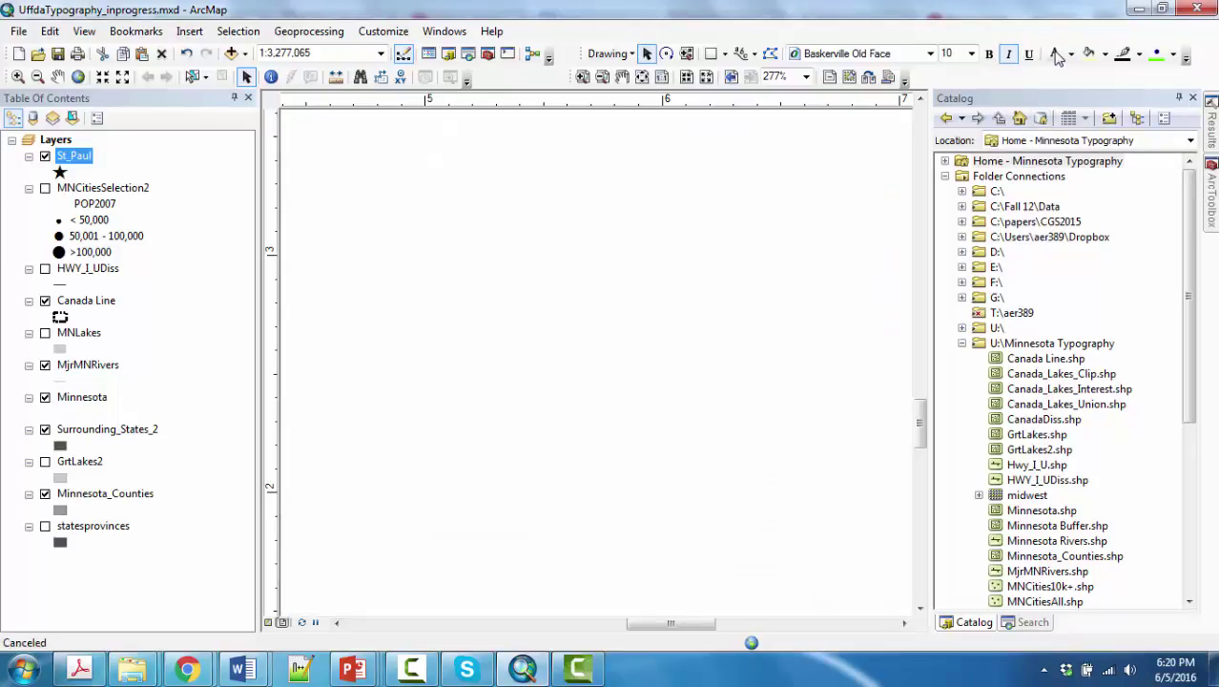